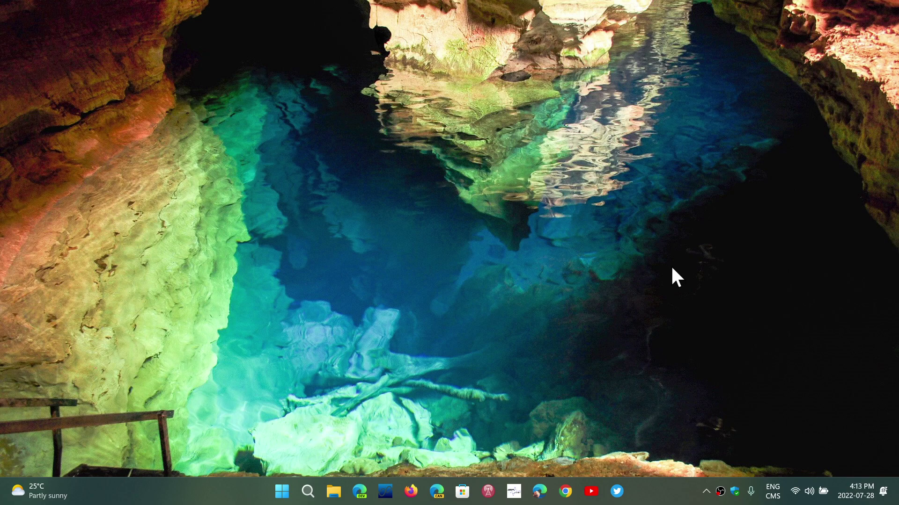
# Launch Chrome from the taskbar so the spaceweather.com homepage is displayed.
pyautogui.click(565, 492)
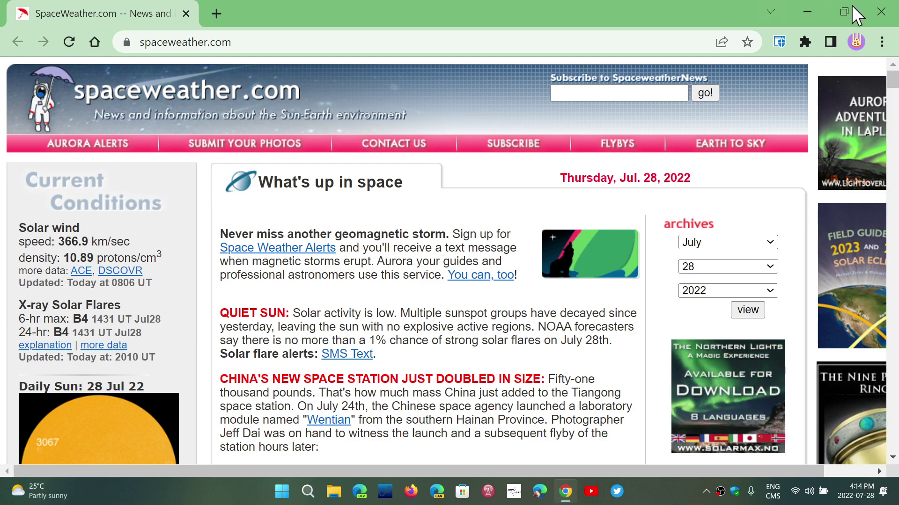
# Open Chrome Settings from the three-dot menu in a tab beside spaceweather.com.
pyautogui.click(883, 42)
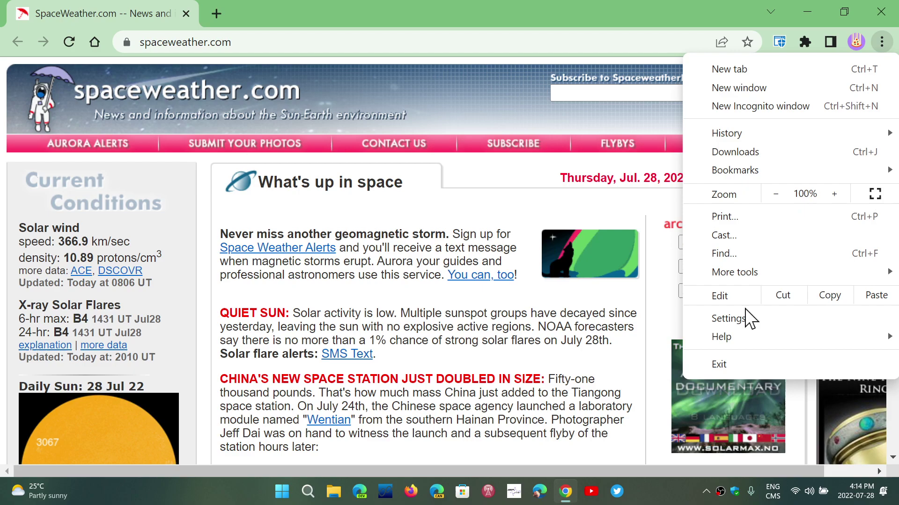
pyautogui.click(747, 322)
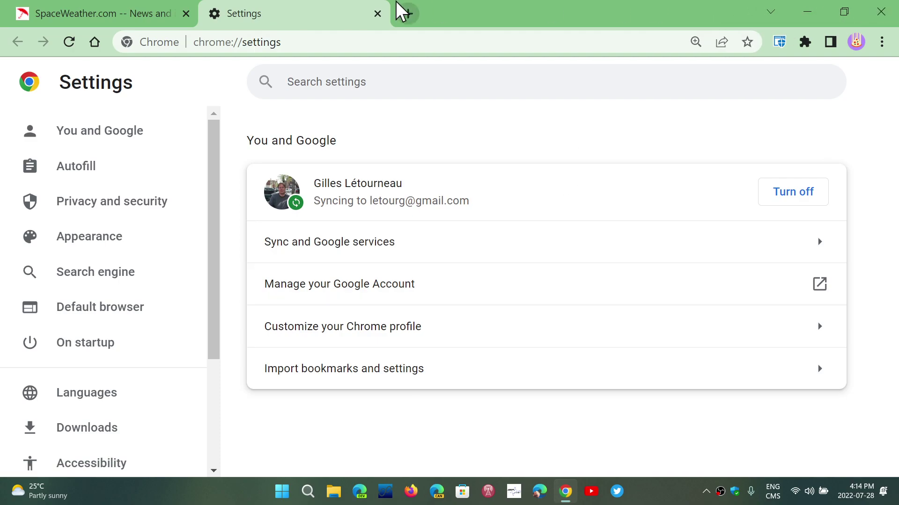
# Close the Settings tab, then close the Chrome window entirely.
pyautogui.click(377, 13)
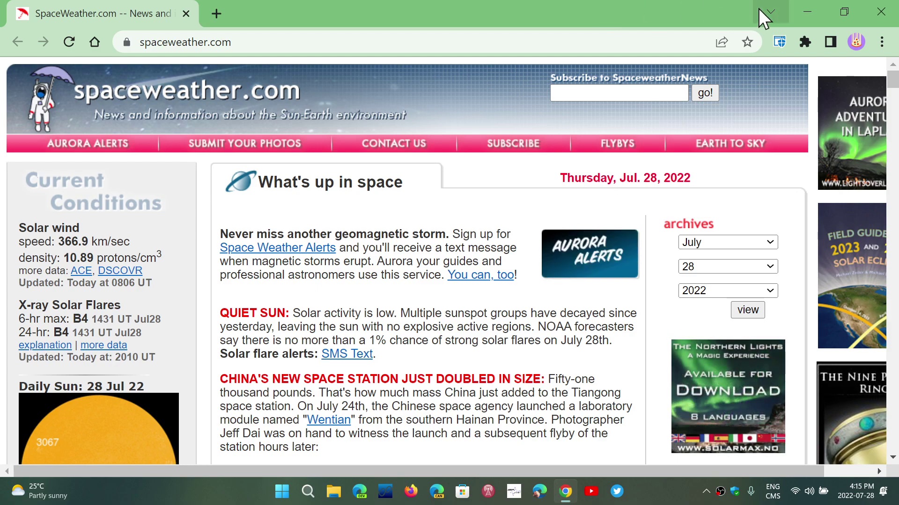
pyautogui.click(882, 13)
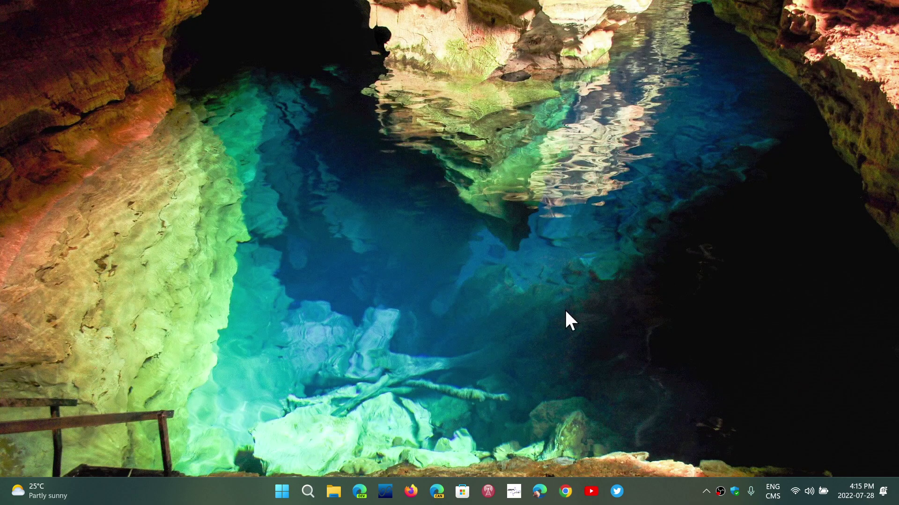